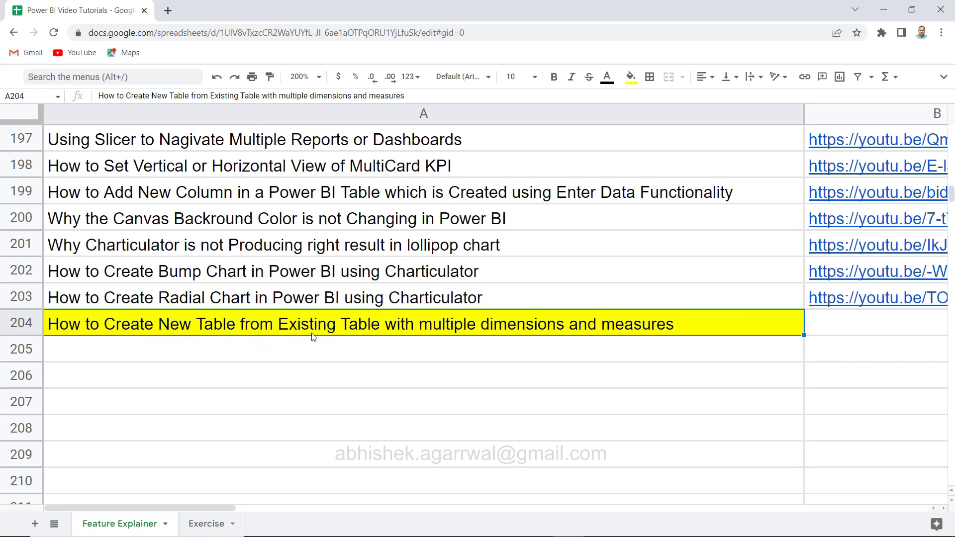
# Step: Glance at the Exercise sheet, then go back to the Feature Explainer sheet
pyautogui.click(217, 331)
pyautogui.click(204, 526)
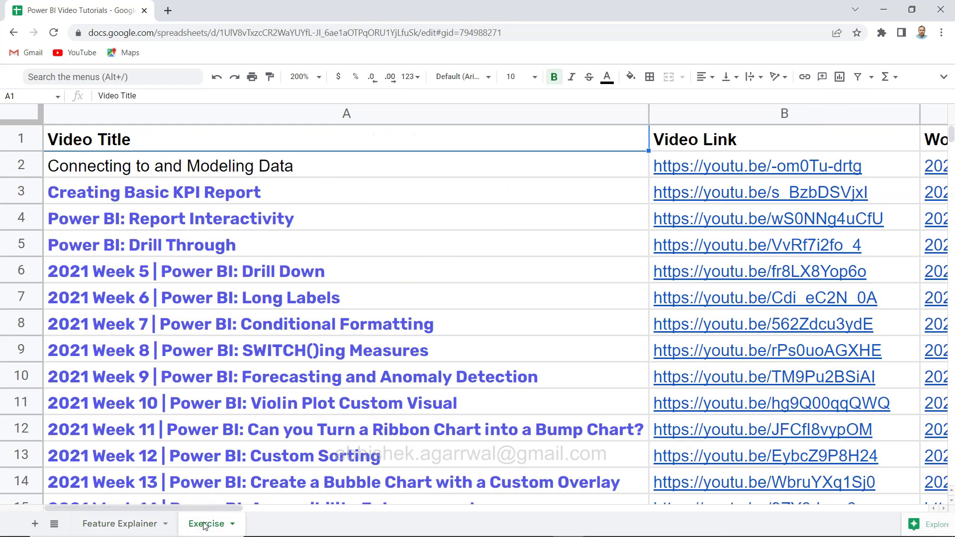
pyautogui.click(129, 526)
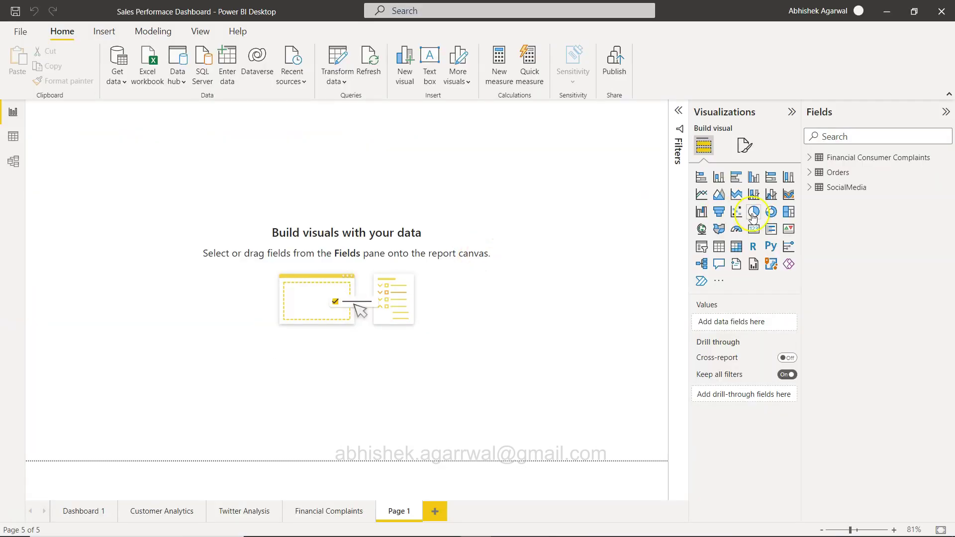
# Step: Expand the Orders table in the Fields pane and scan its field list
pyautogui.click(812, 175)
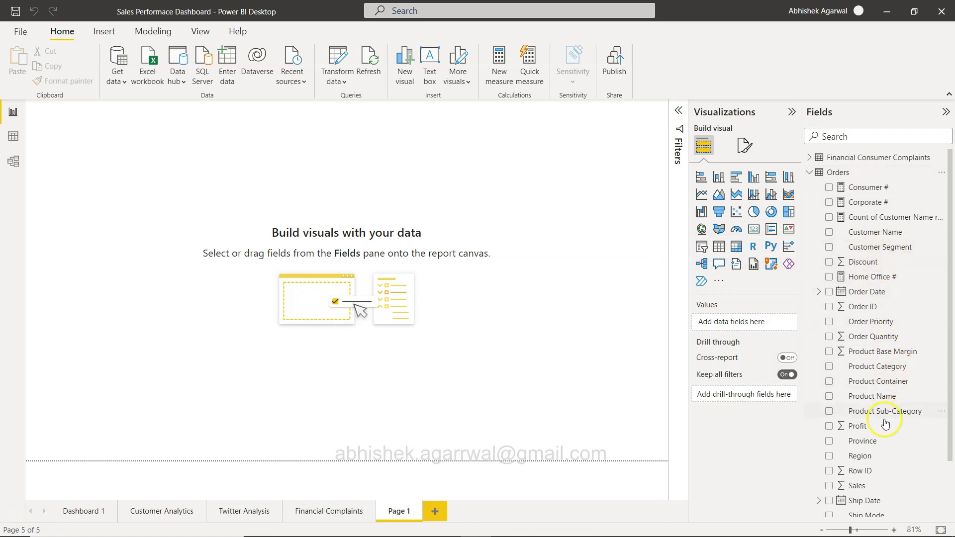
pyautogui.scroll(-2, 881, 489)
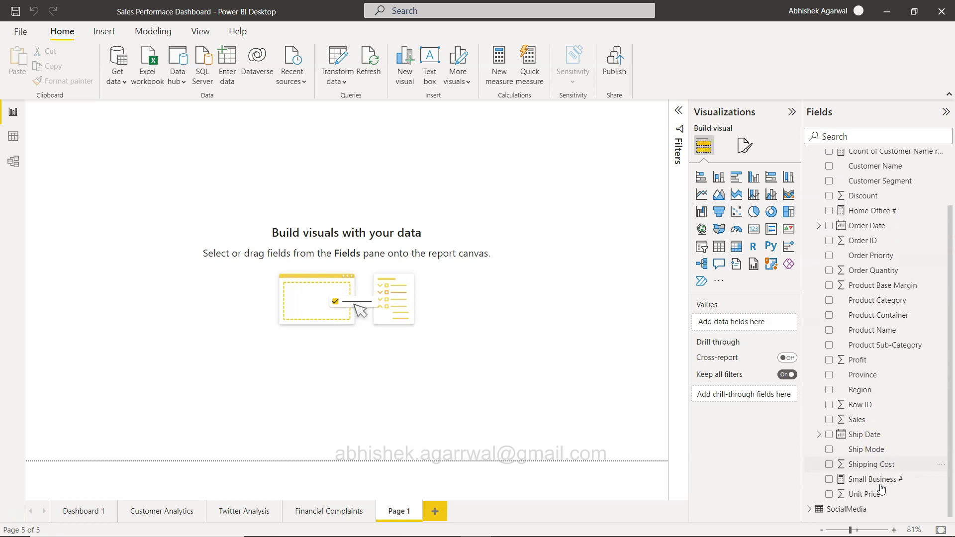
pyautogui.scroll(3, 881, 489)
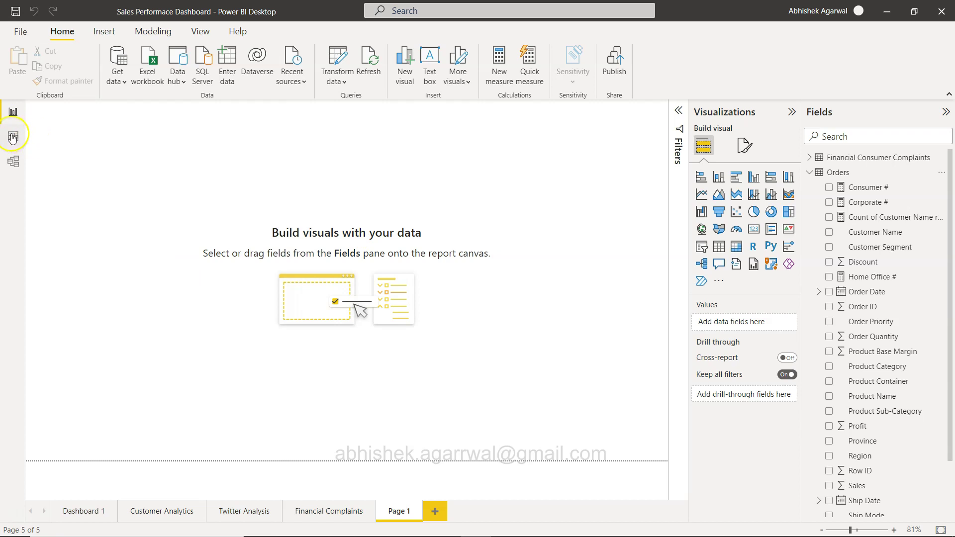
# Step: In Table view, start a new table 'Summarize_cols_table = SUMMARIZECOLUMNS('
pyautogui.click(13, 138)
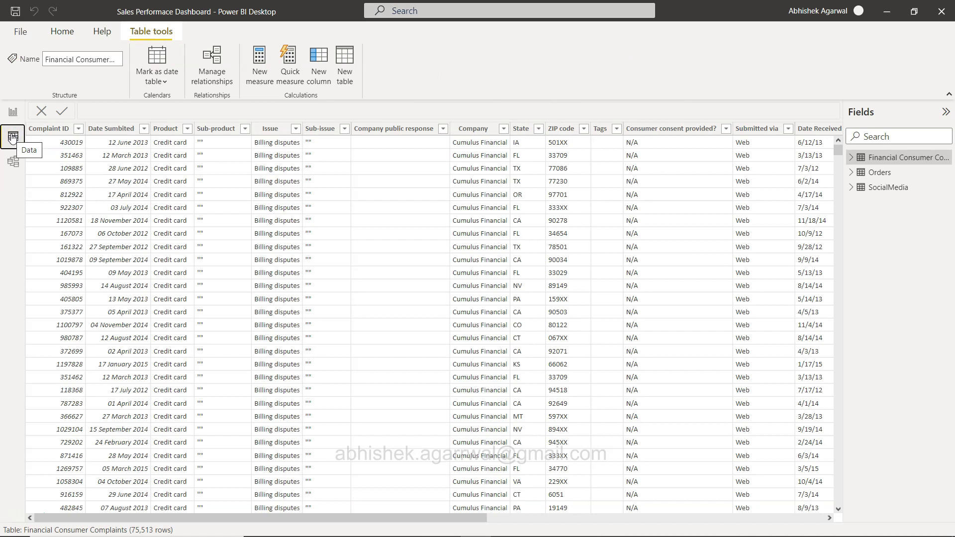
pyautogui.click(14, 138)
pyautogui.click(343, 75)
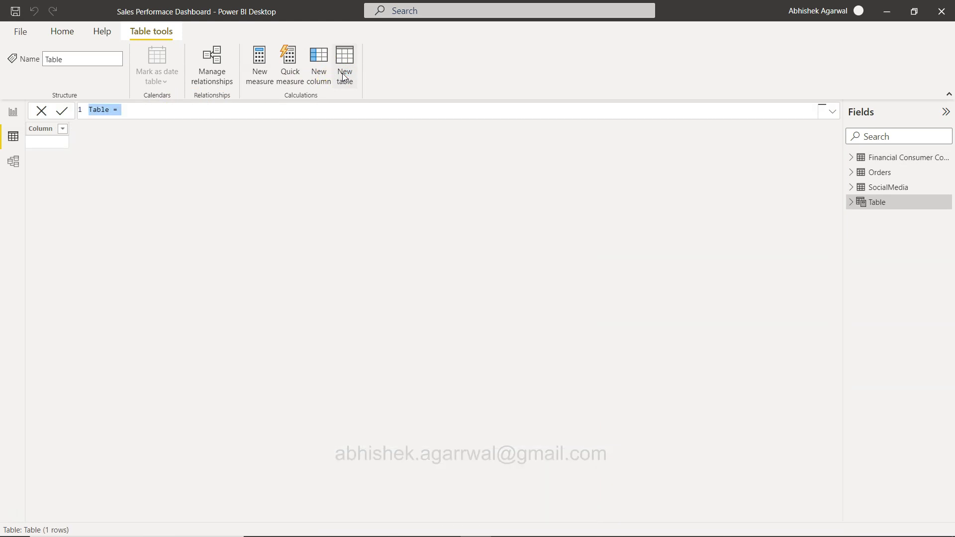
pyautogui.write('Summari')
pyautogui.press('BackSpace')
pyautogui.press('BackSpace')
pyautogui.press('BackSpace')
pyautogui.press('BackSpace')
pyautogui.write('marize_cols_tab')
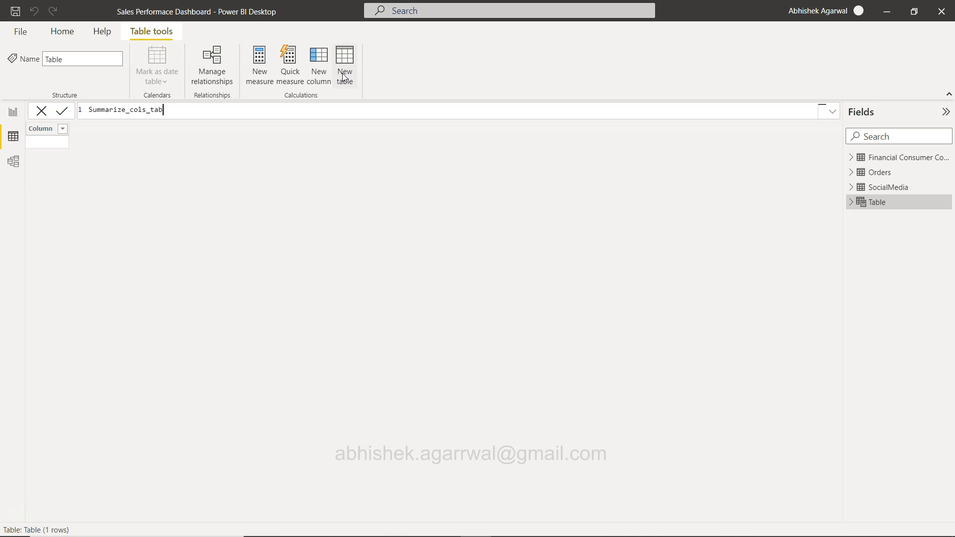
pyautogui.write('le = summ')
pyautogui.press('Down')
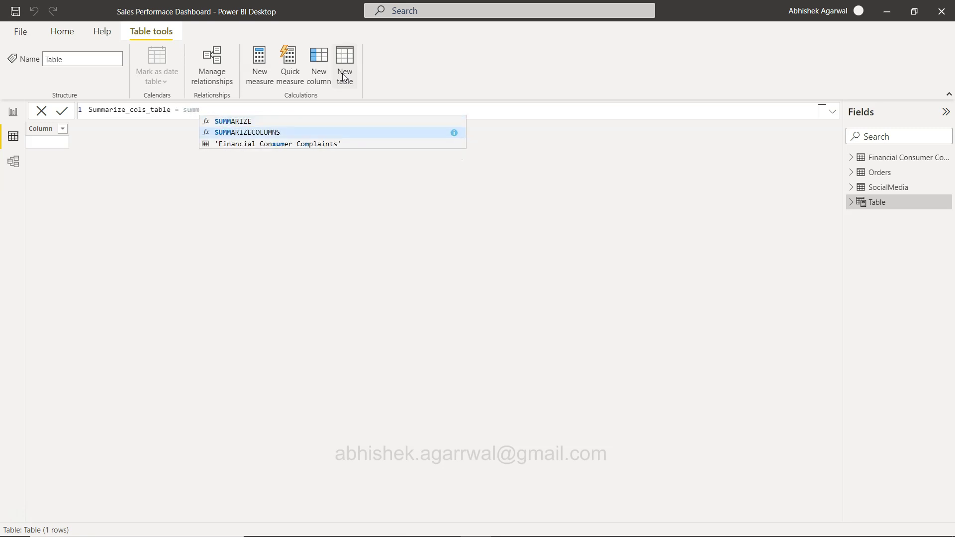
pyautogui.press('Tab')
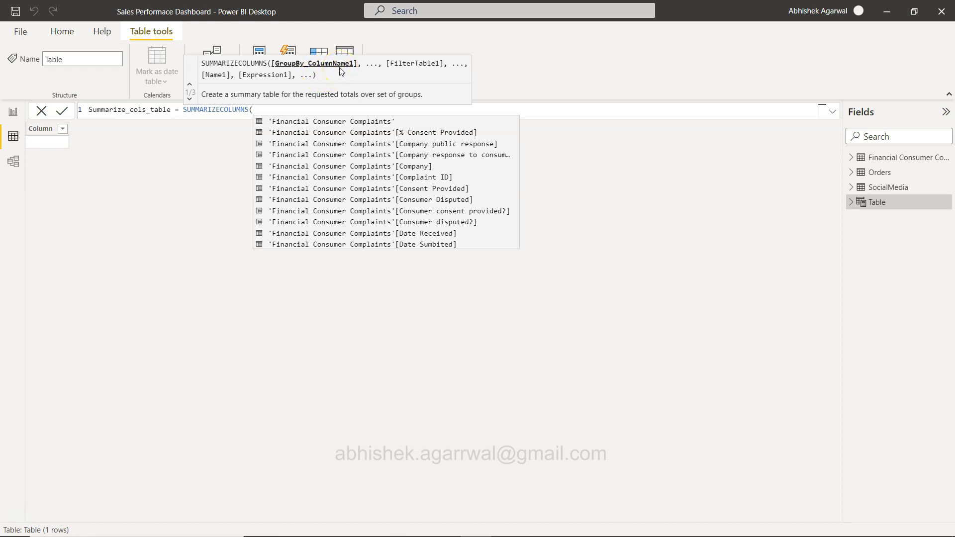
# Step: Group by Orders[Product Category] and Orders[Customer Segment] in the formula
pyautogui.write('prod')
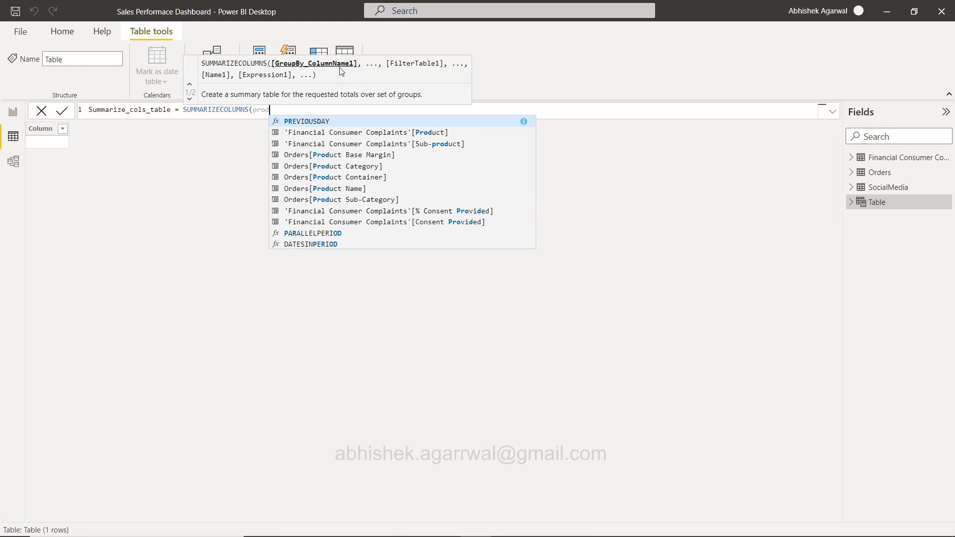
pyautogui.press('Down')
pyautogui.press('Down')
pyautogui.press('Down')
pyautogui.press('Down')
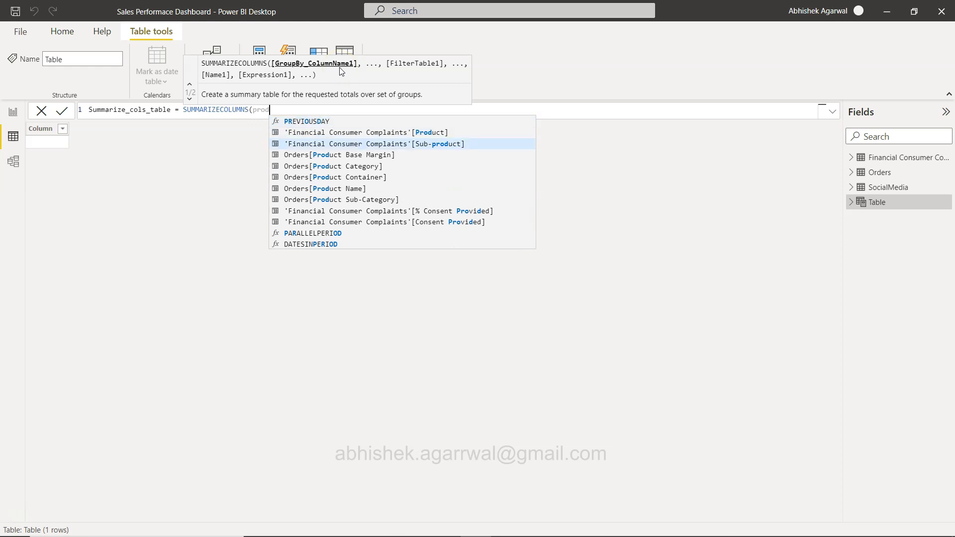
pyautogui.press('Tab')
pyautogui.write(',')
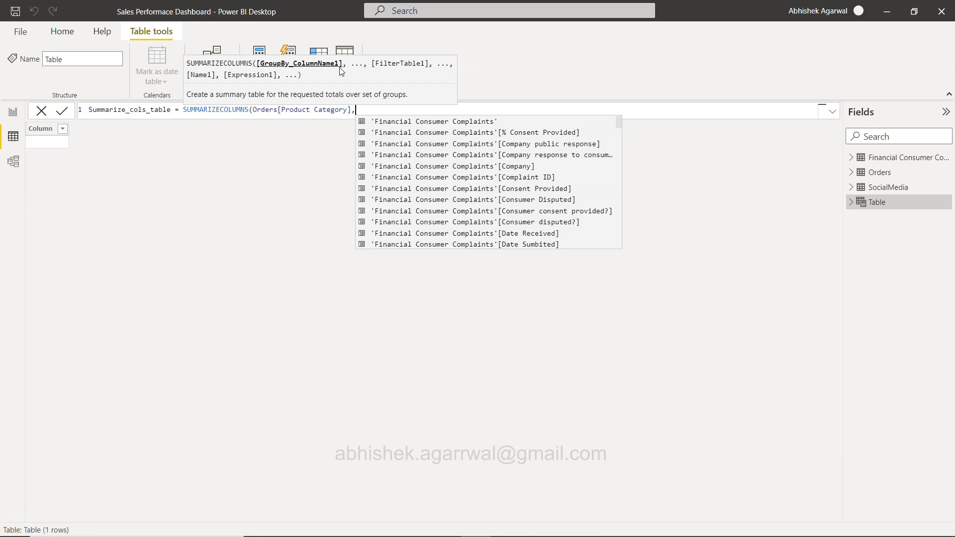
pyautogui.write('segme')
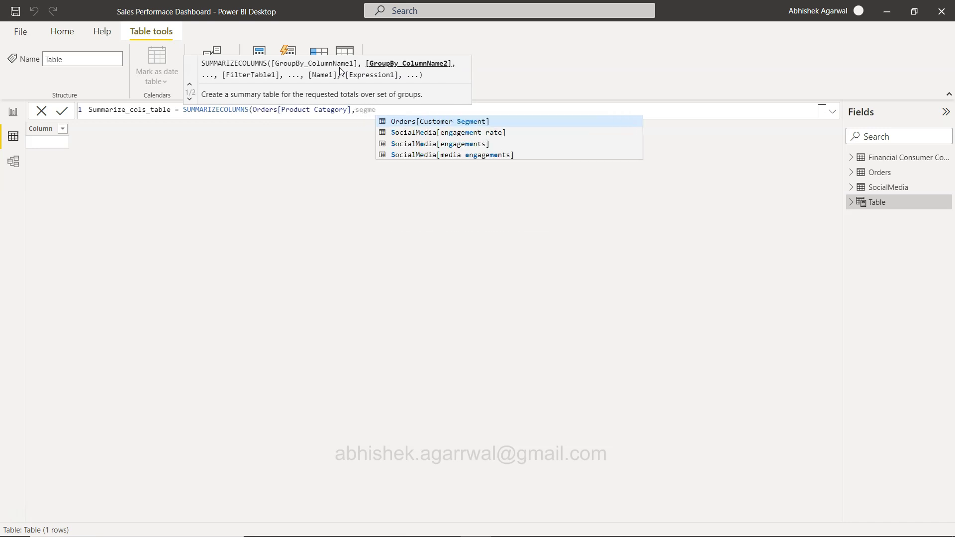
pyautogui.press('Tab')
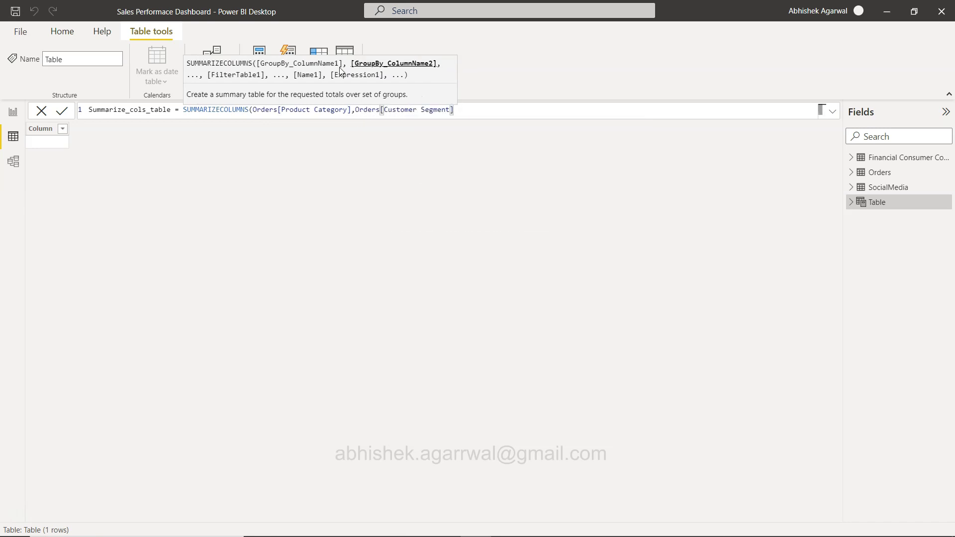
# Step: Add "Sales" as SUM(Orders[Sales]) and "Profit" as SUM(Orders[Profit]), then commit the formula
pyautogui.write(',')
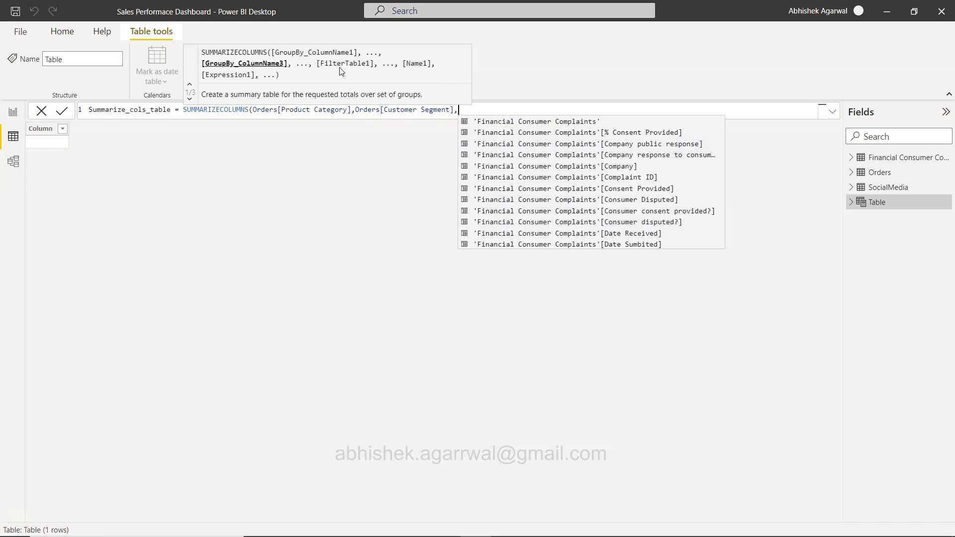
pyautogui.write('"Sales",')
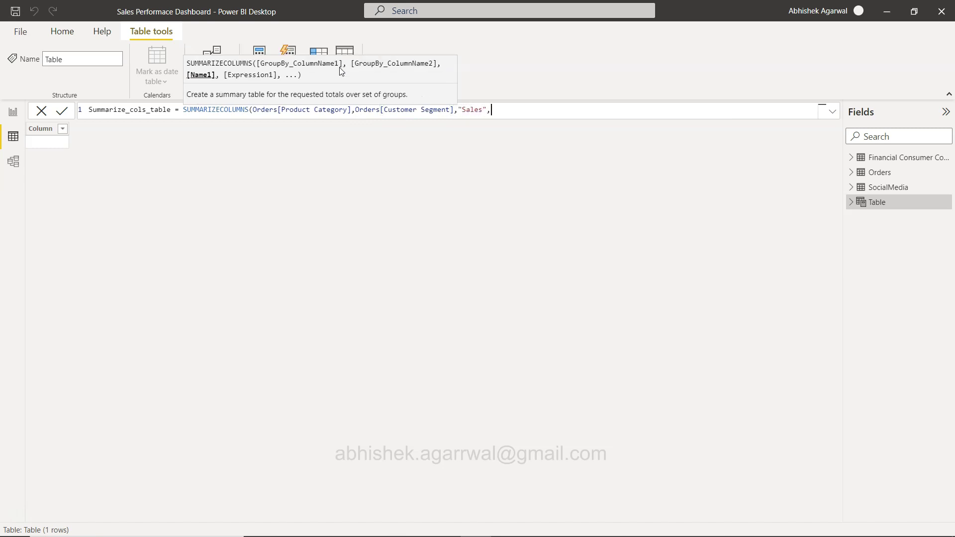
pyautogui.write('sum')
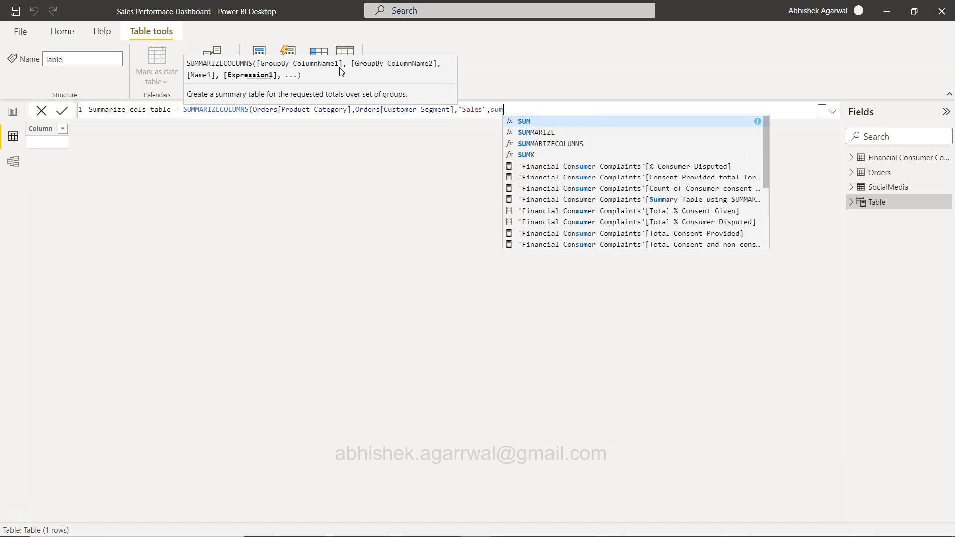
pyautogui.press('Tab')
pyautogui.write('s[Sale')
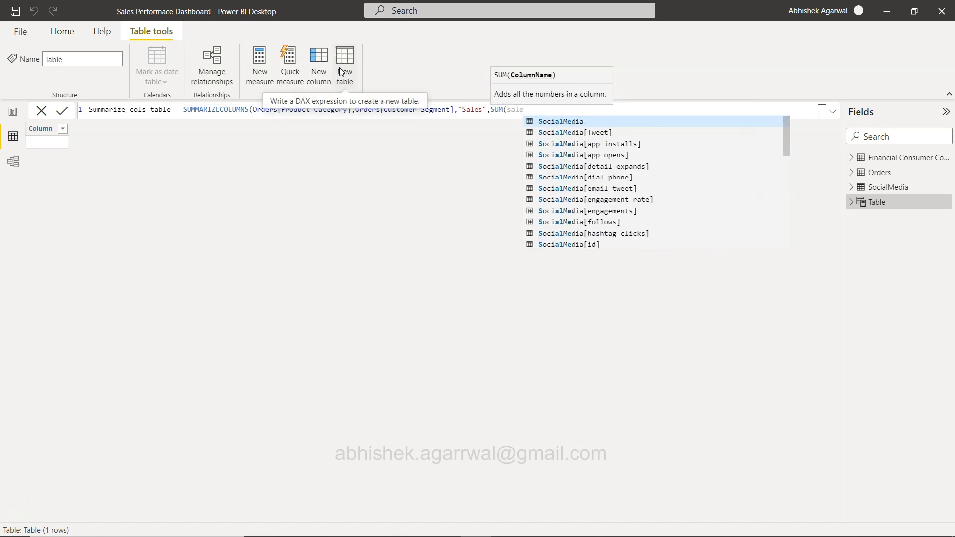
pyautogui.write('s')
pyautogui.press('Tab')
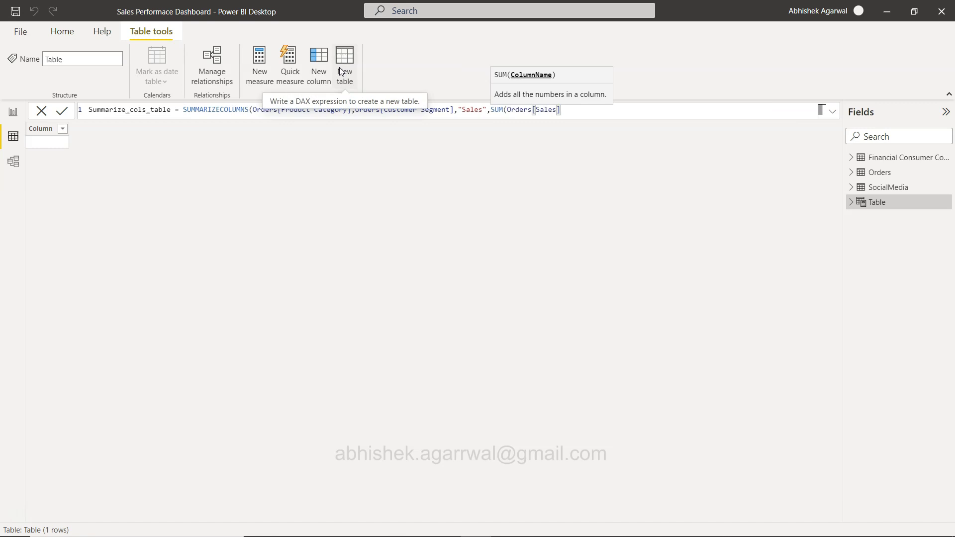
pyautogui.write('),"P')
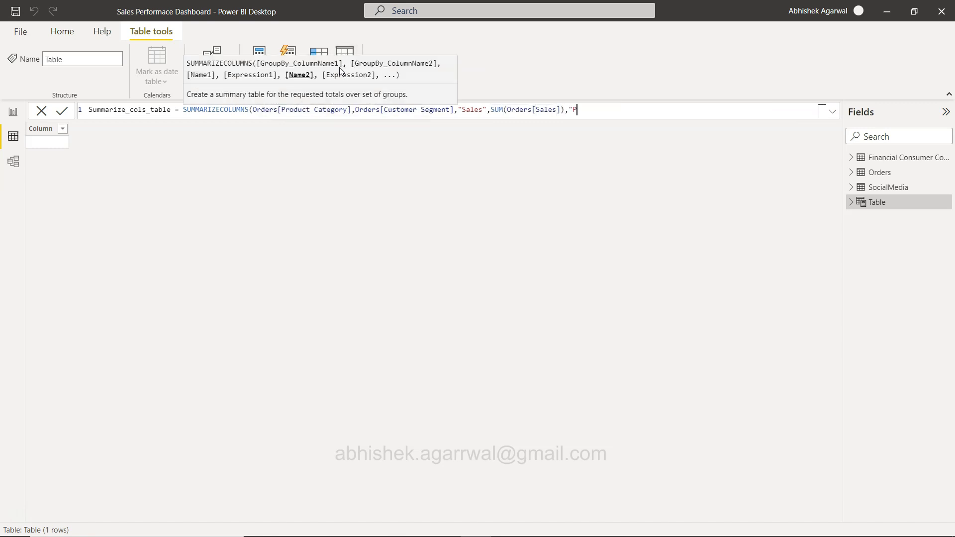
pyautogui.write('rofi')
pyautogui.press('BackSpace')
pyautogui.press('BackSpace')
pyautogui.press('BackSpace')
pyautogui.write('f')
pyautogui.press('BackSpace')
pyautogui.write('ofit",SUM(')
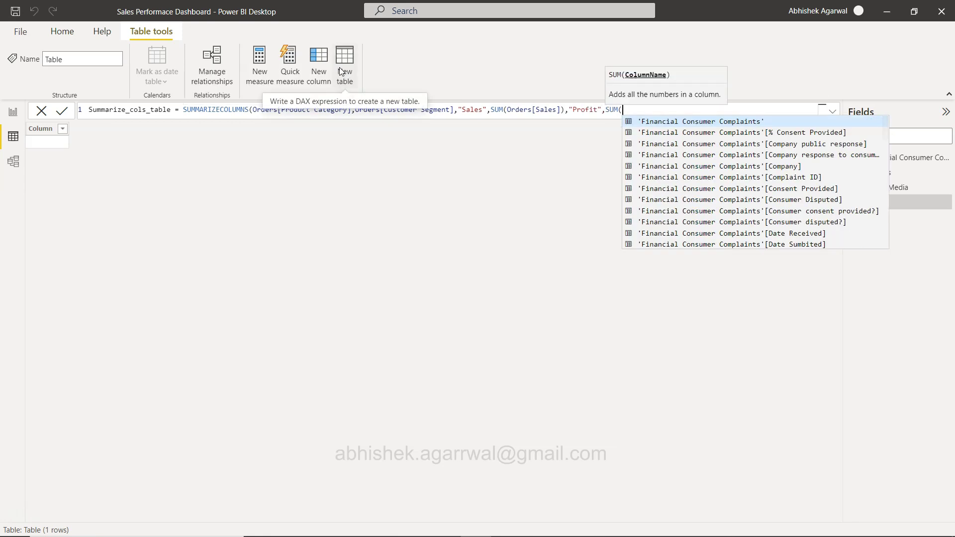
pyautogui.write('Orders[Profit]')
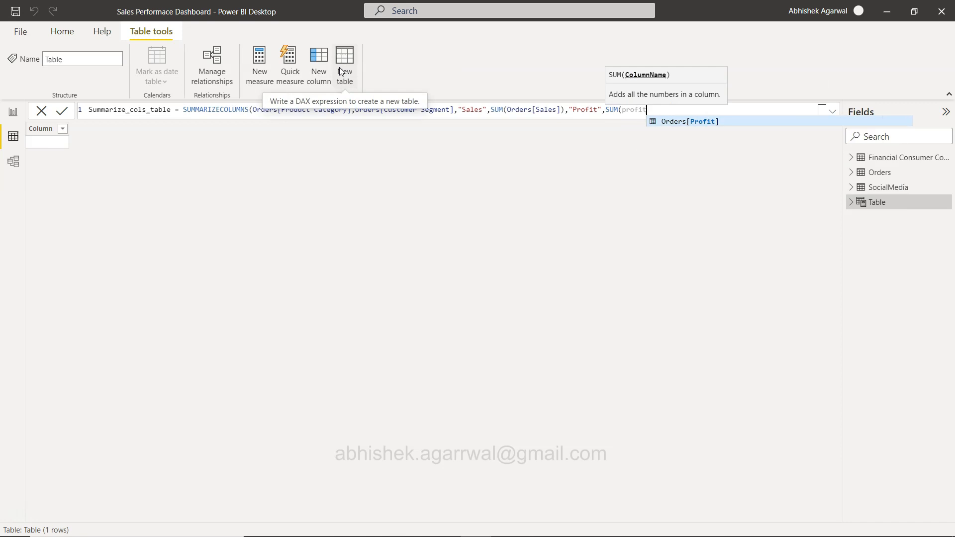
pyautogui.write(')')
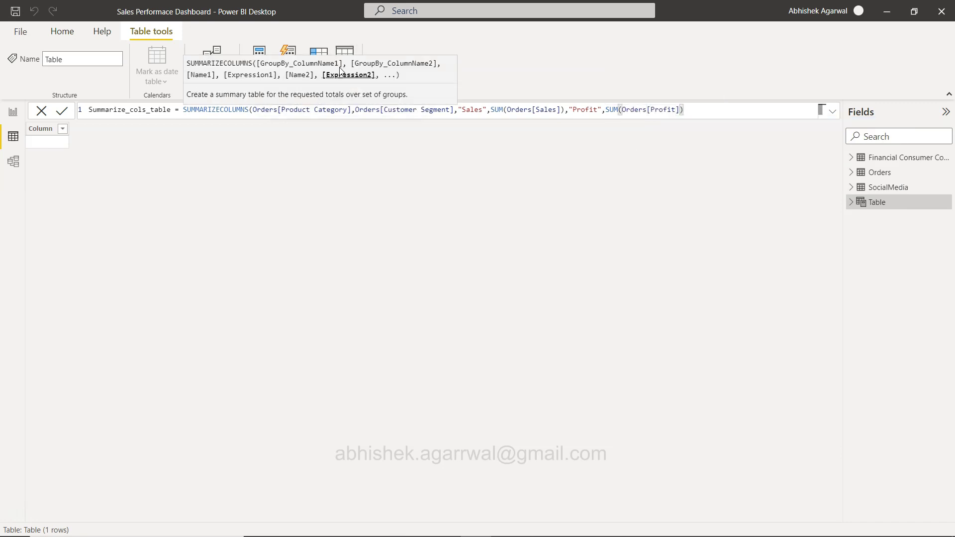
pyautogui.write(')')
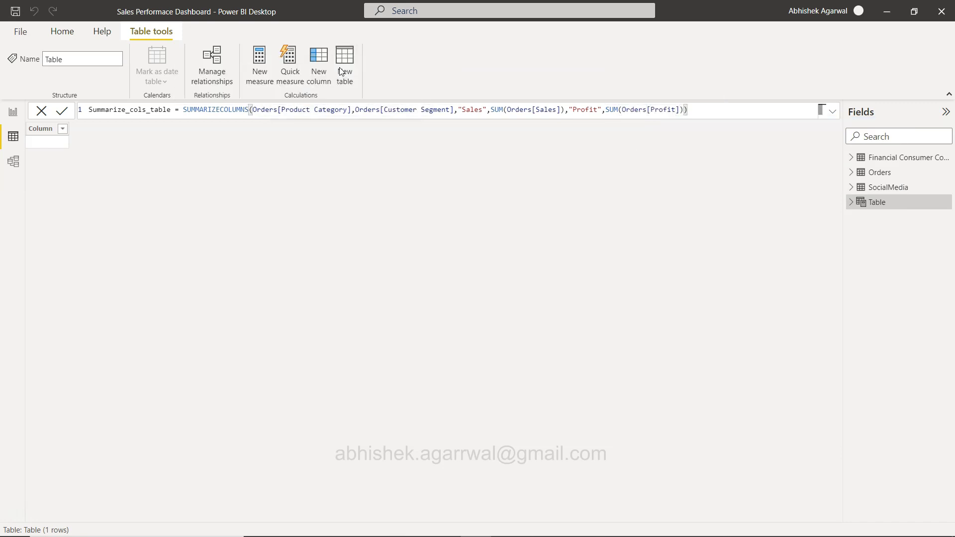
pyautogui.click(62, 112)
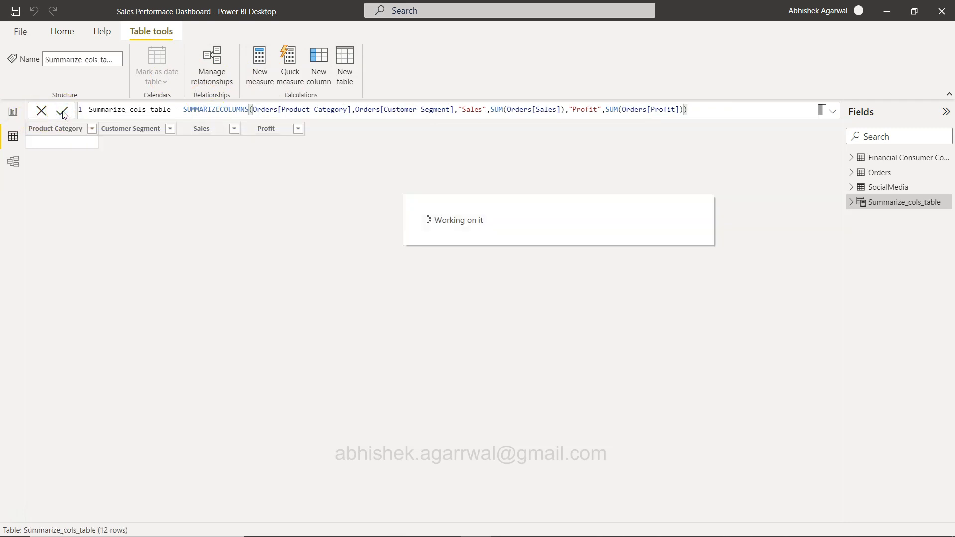
# Step: Compare the 12-row Summarize_cols_table with the Orders source table's rows
pyautogui.click(60, 149)
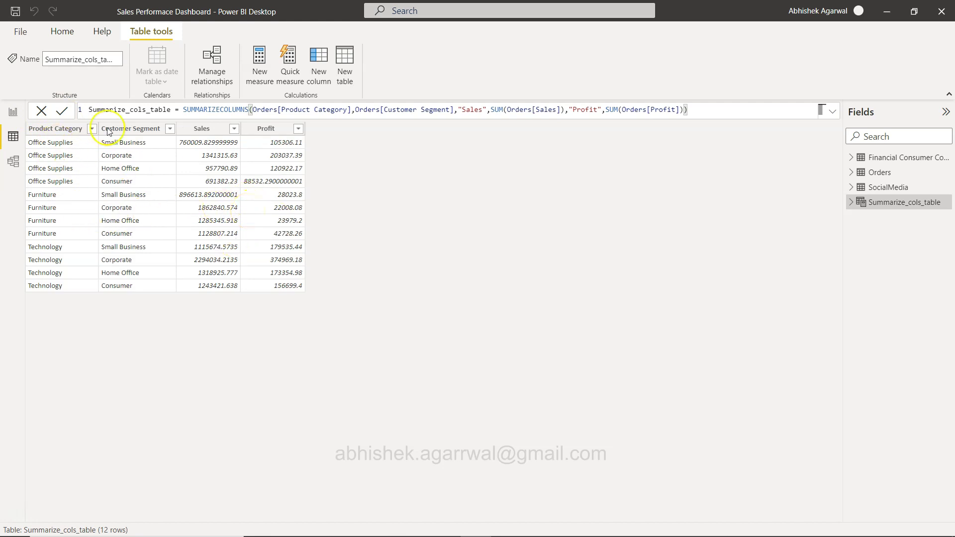
pyautogui.click(880, 171)
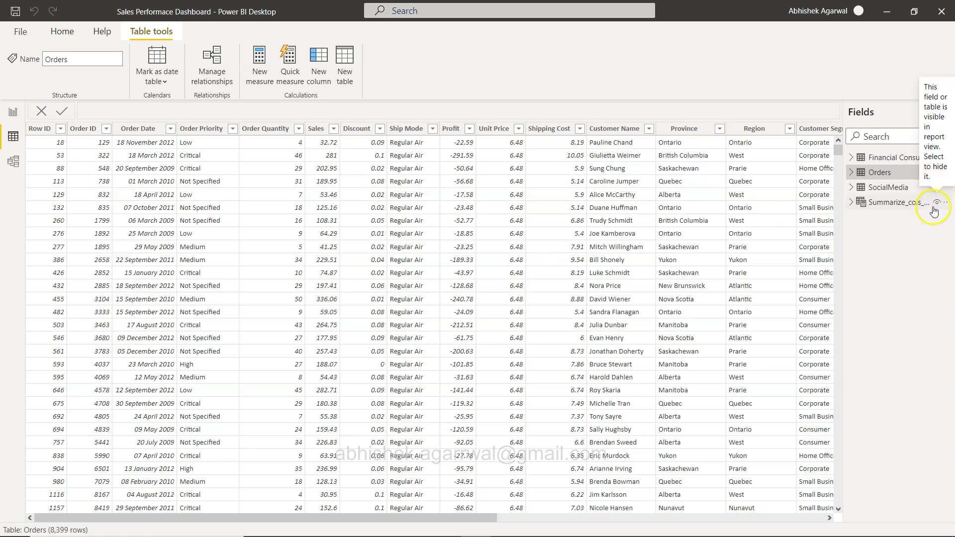
pyautogui.click(900, 202)
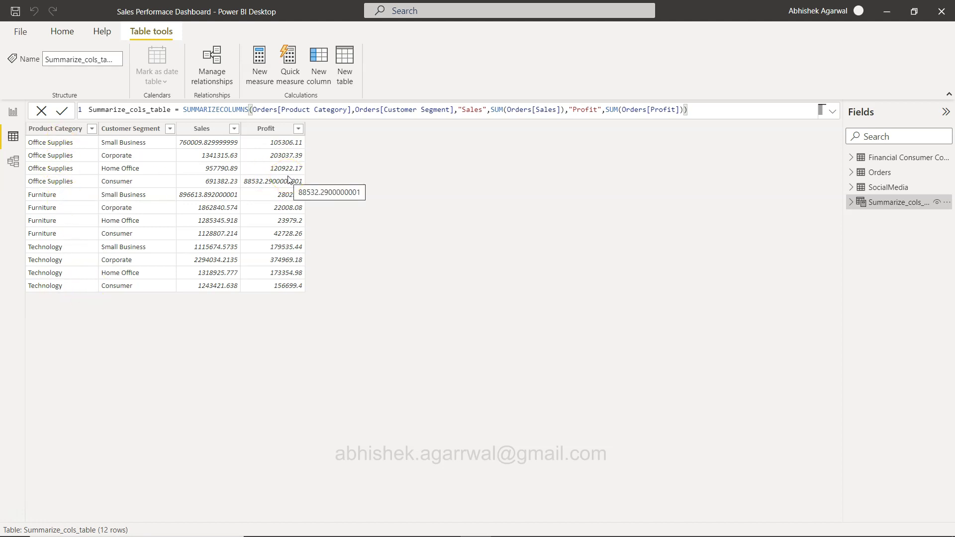
pyautogui.click(244, 207)
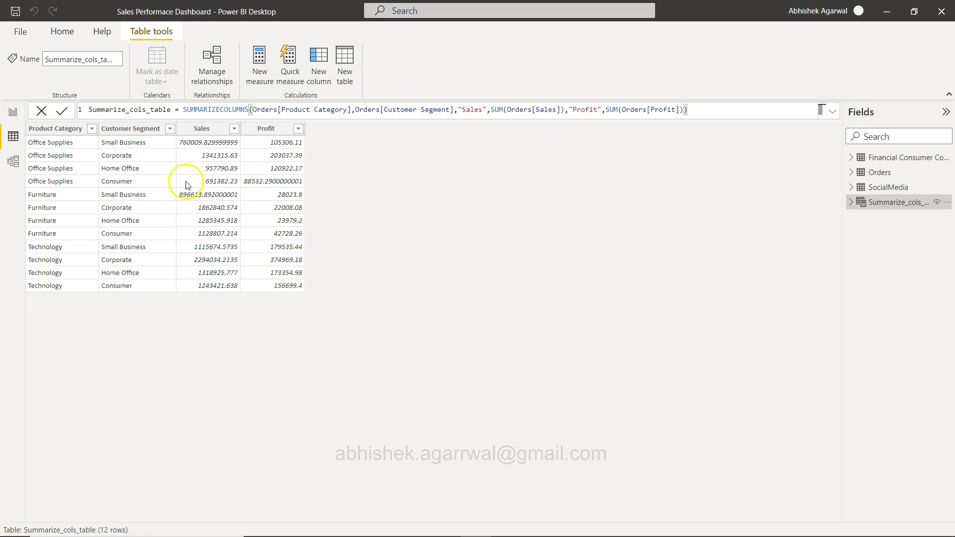
# Step: Recheck Orders in Data and Model views, ending on Summarize_cols_table's rows
pyautogui.click(13, 136)
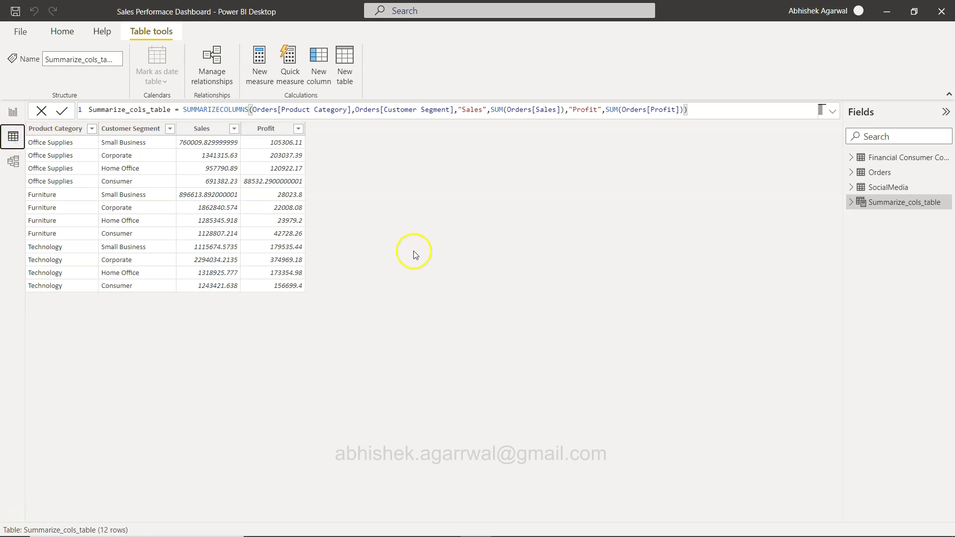
pyautogui.click(880, 173)
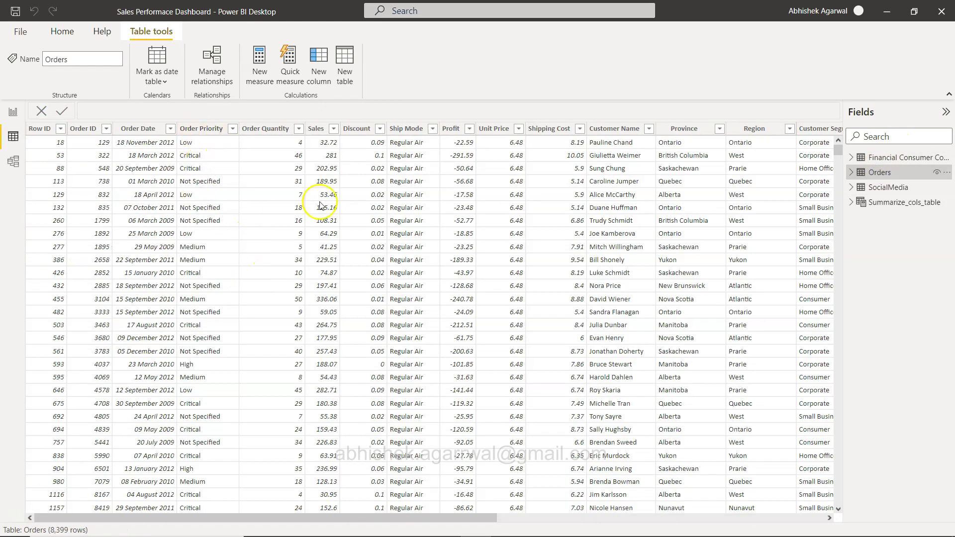
pyautogui.click(11, 168)
pyautogui.click(13, 142)
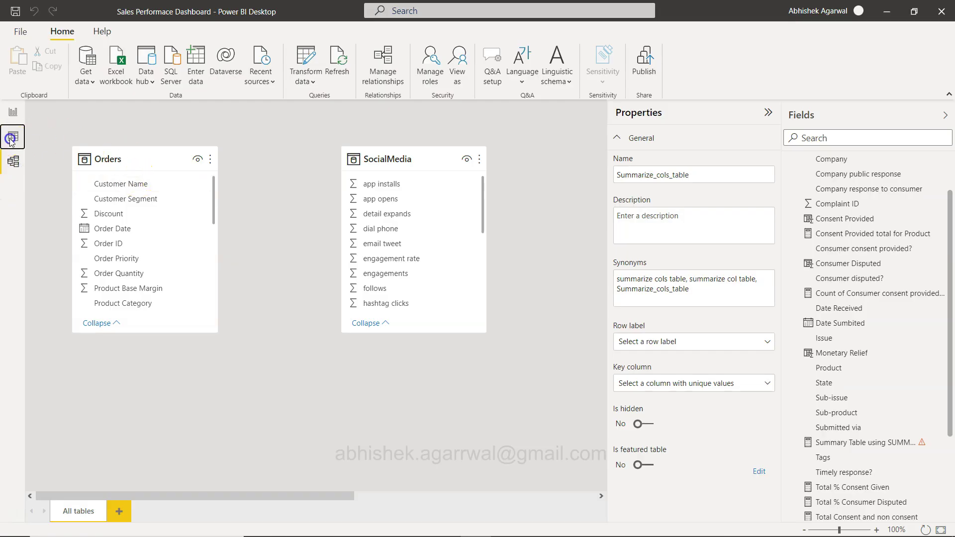
pyautogui.click(910, 202)
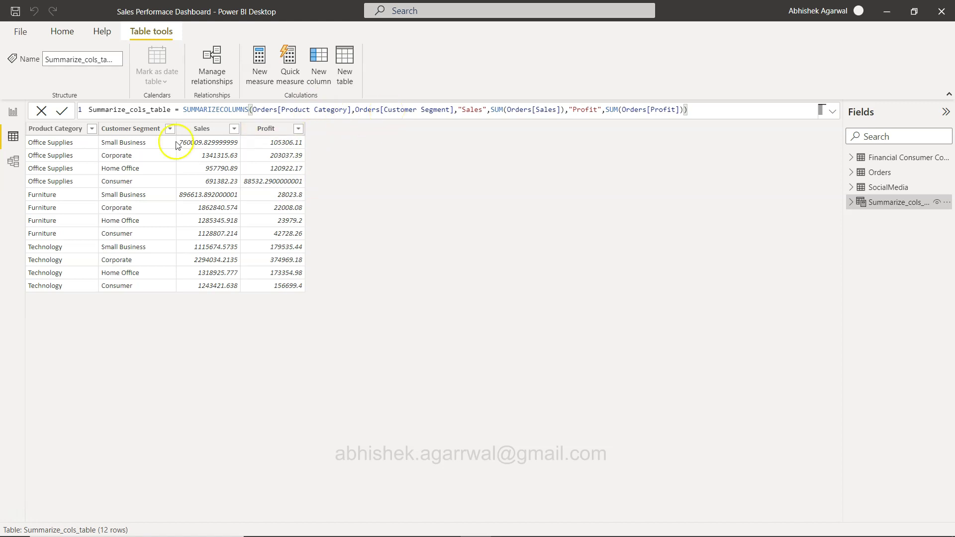
# Step: Place an empty table visual on Page 1 and list Summarize_cols_table's fields
pyautogui.click(12, 108)
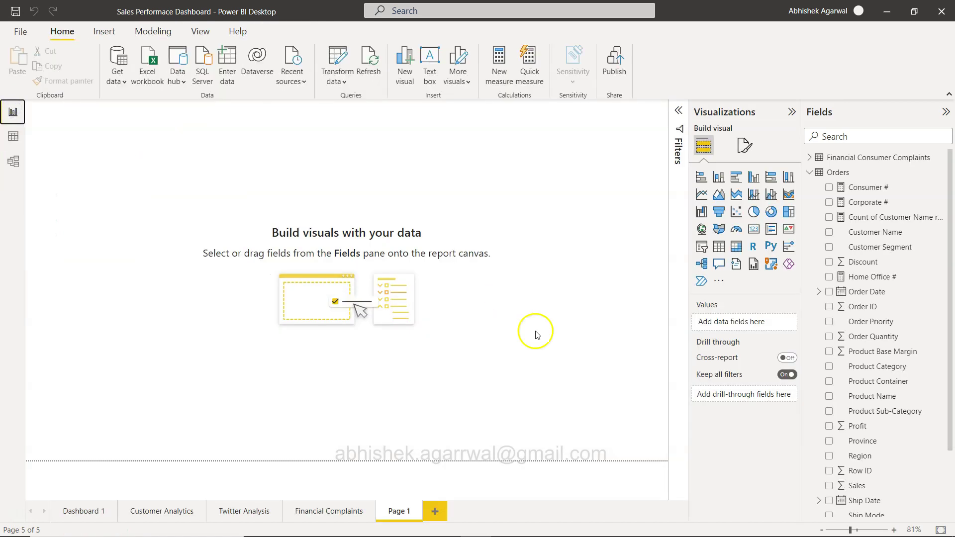
pyautogui.click(719, 247)
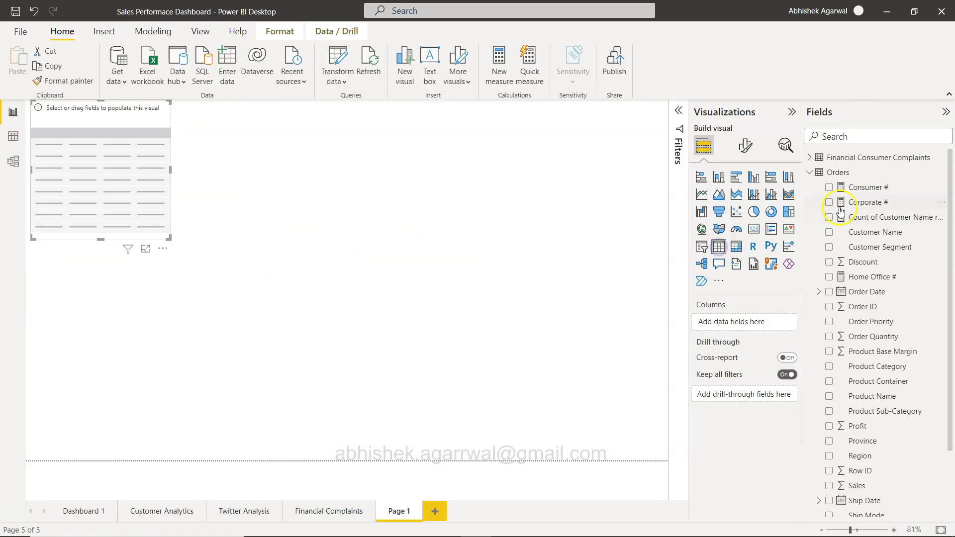
pyautogui.click(810, 172)
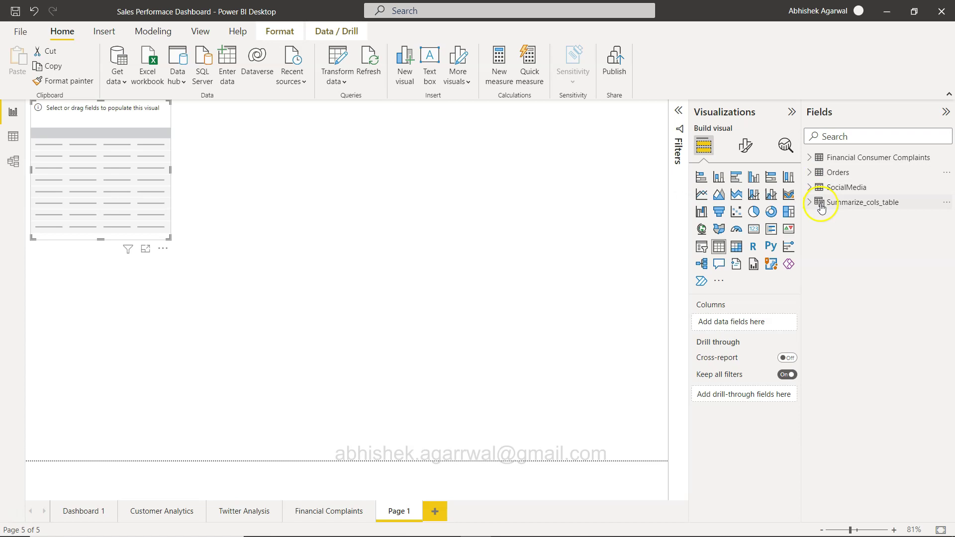
pyautogui.click(808, 203)
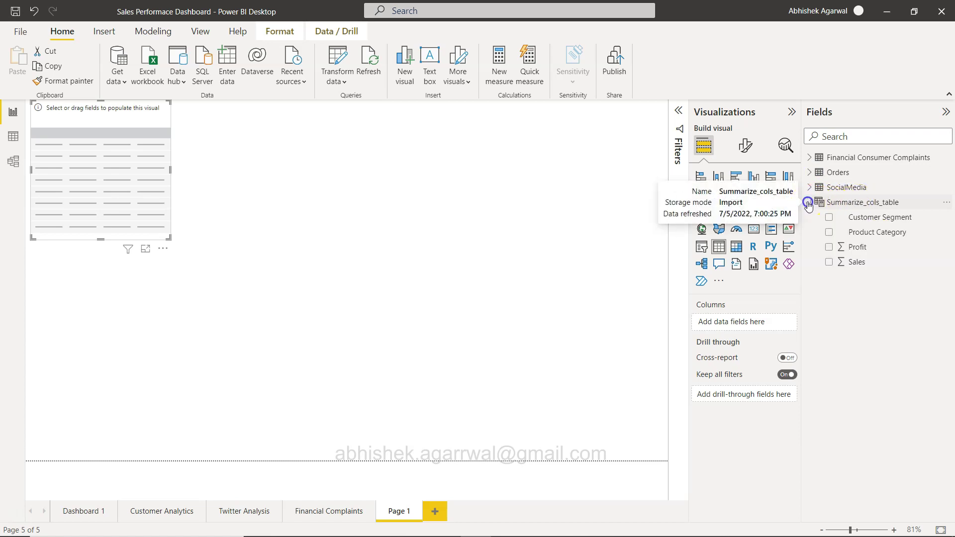
# Step: Add Customer Segment, Product Category, Profit and Sales, and enlarge the table to show all rows
pyautogui.click(829, 218)
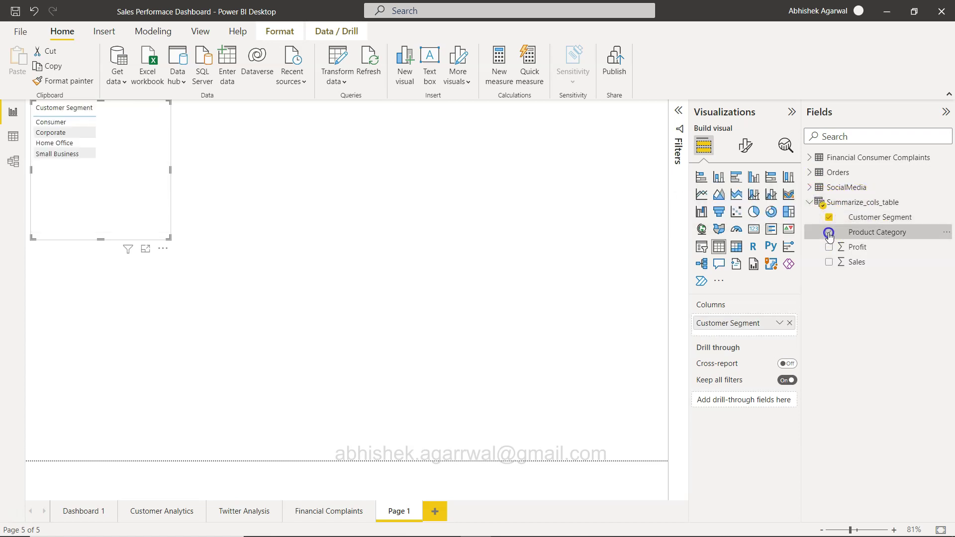
pyautogui.click(828, 232)
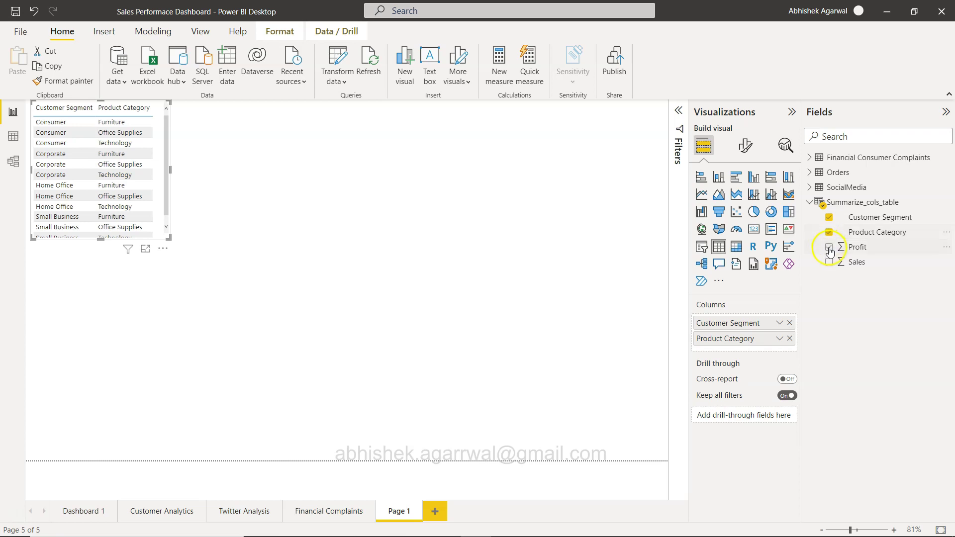
pyautogui.click(828, 247)
pyautogui.click(828, 262)
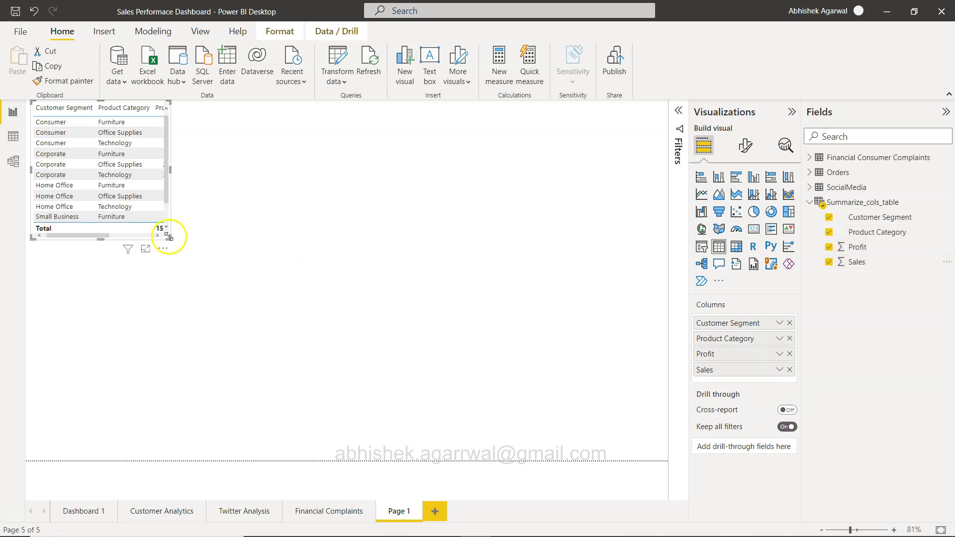
pyautogui.moveTo(169, 235); pyautogui.dragTo(427, 310)
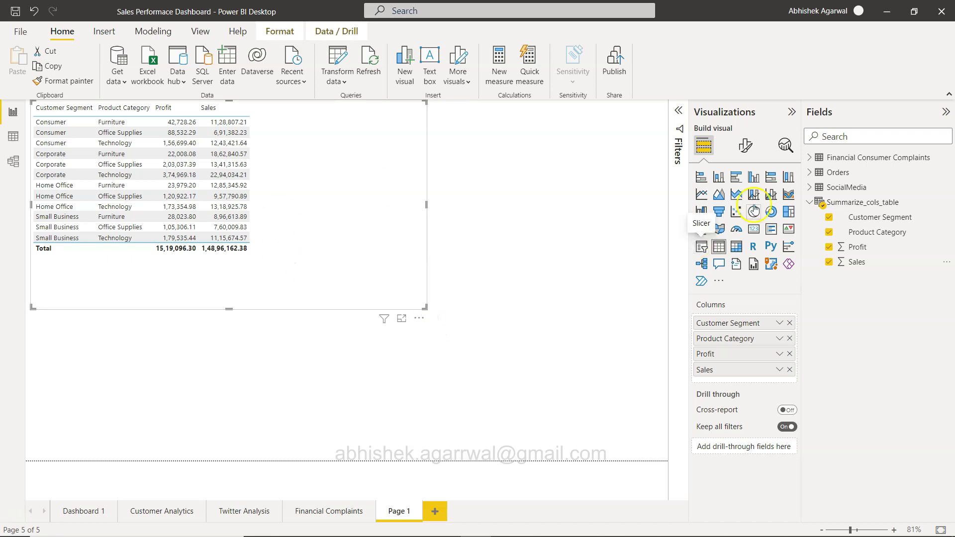